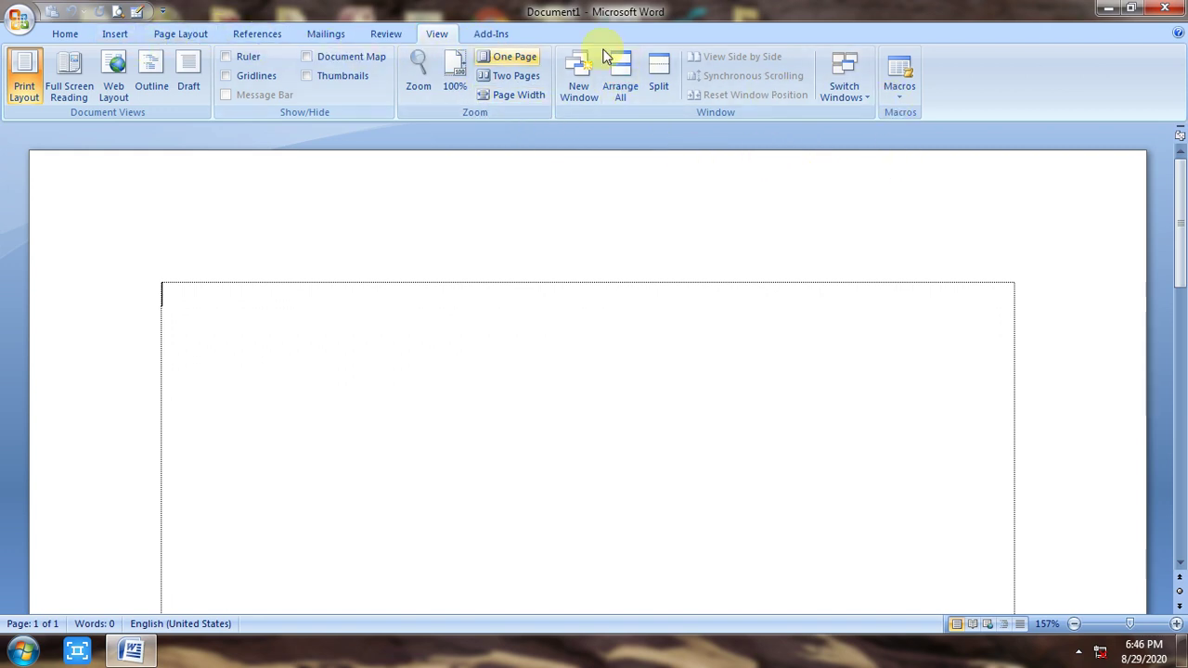
Step: Start recording a new macro and name it 'Company' in the Record Macro dialog
click(900, 95)
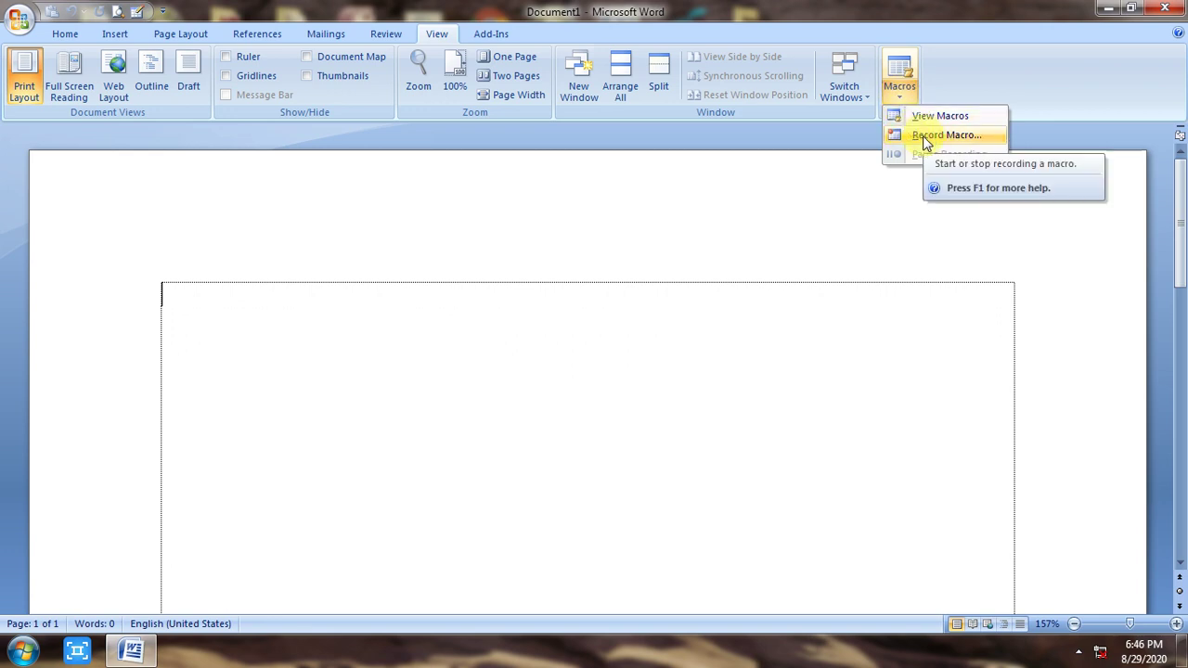
click(922, 136)
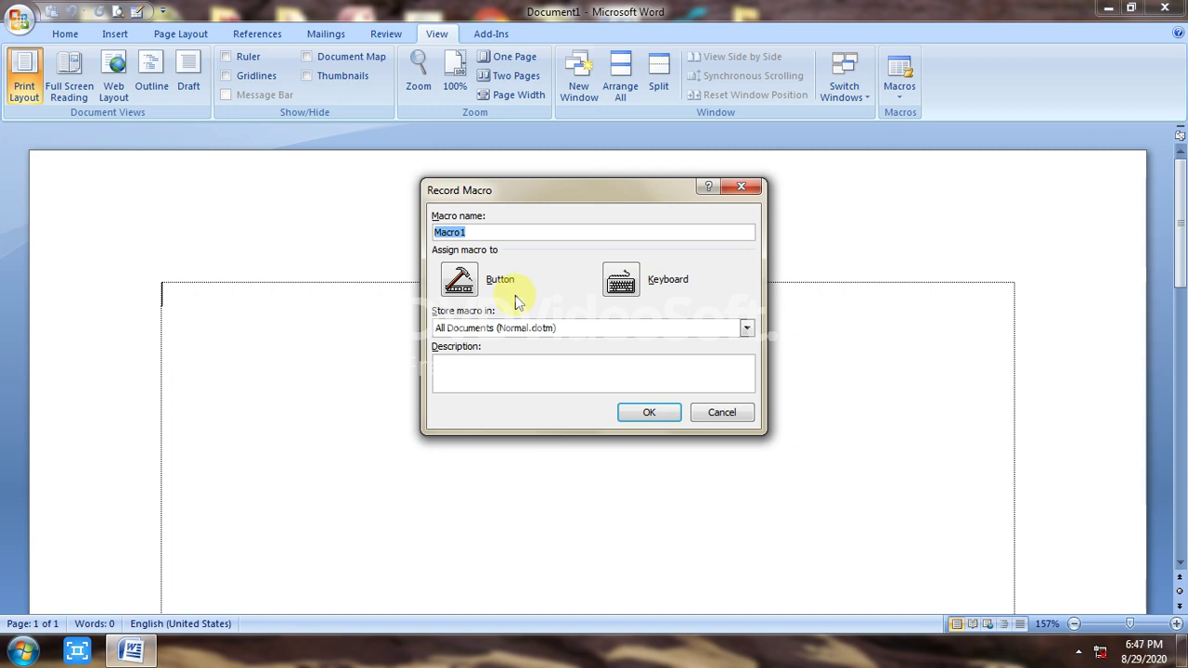
text(V)
key(BackSpace)
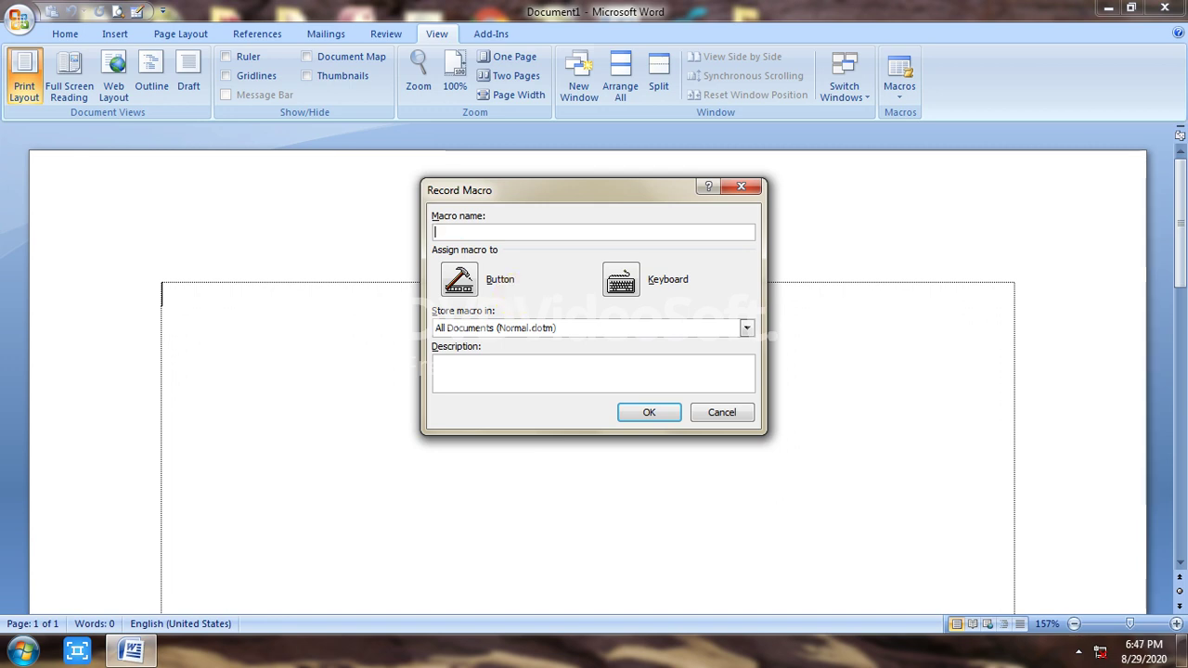
text(C)
text(ompa)
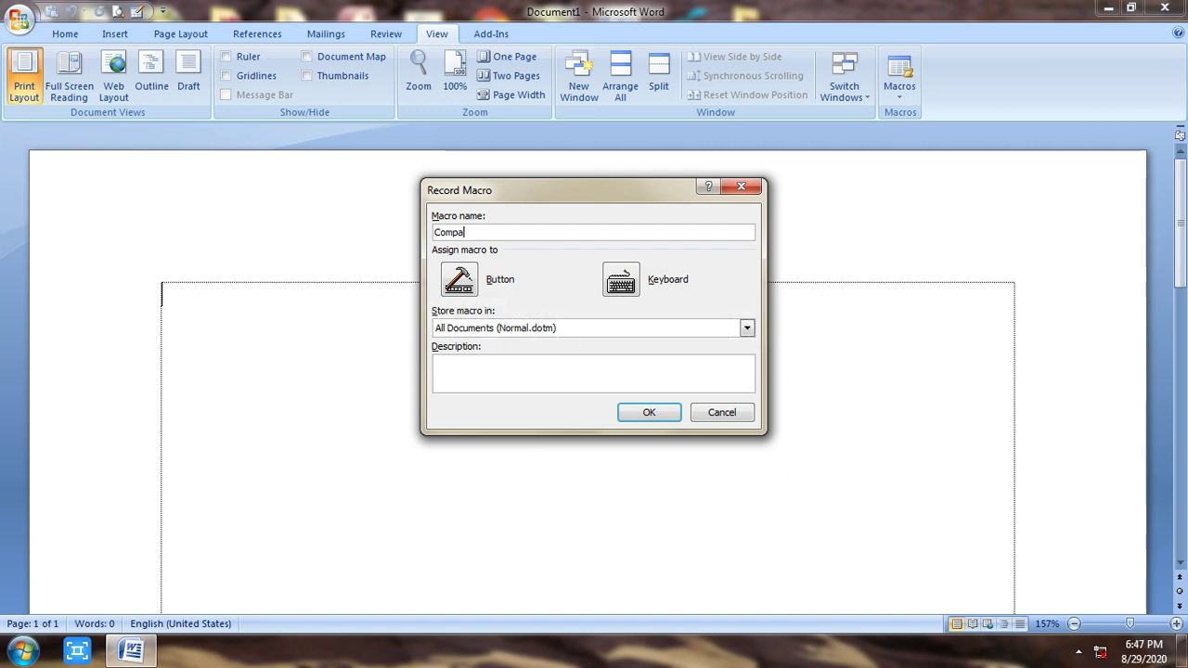
text(ny)
Step: Assign Ctrl+B as the Company macro's shortcut, saved in Normal.dotm, and begin recording
click(622, 288)
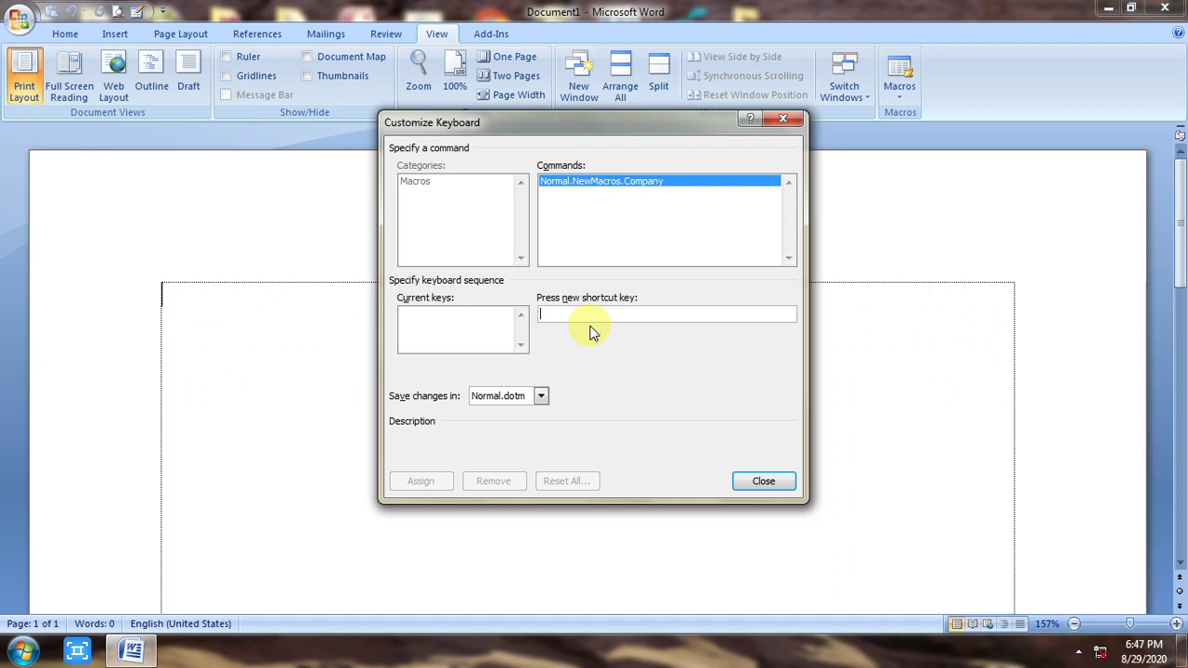
key(ctrl+b)
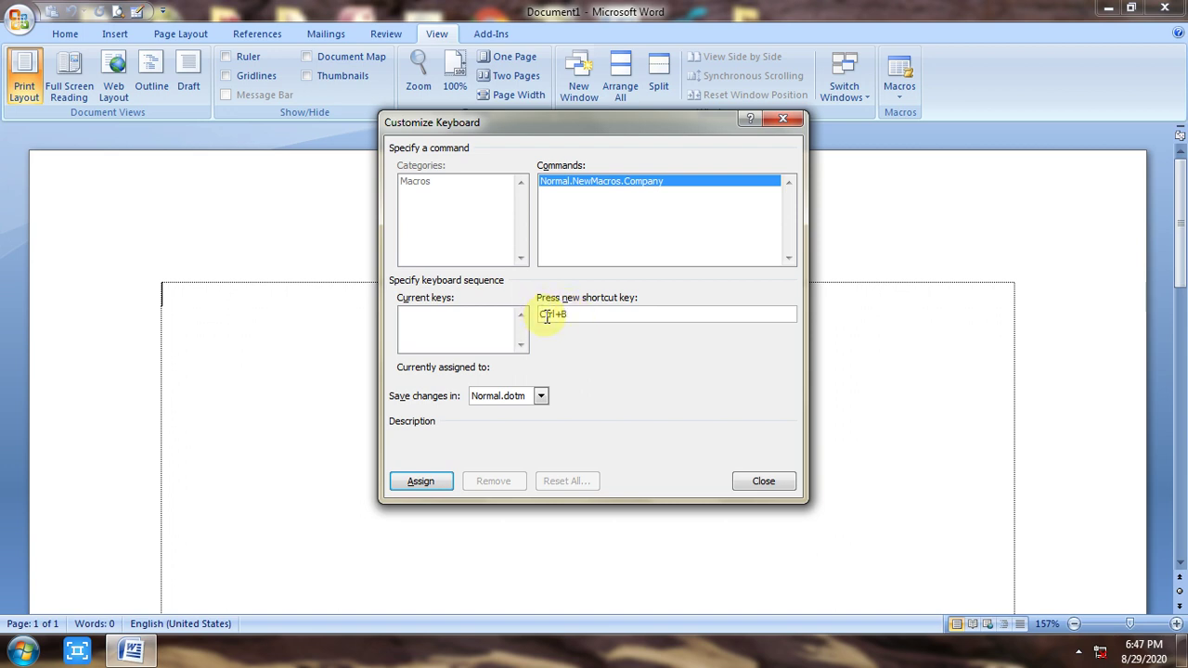
drag(540, 314, 570, 315)
click(417, 484)
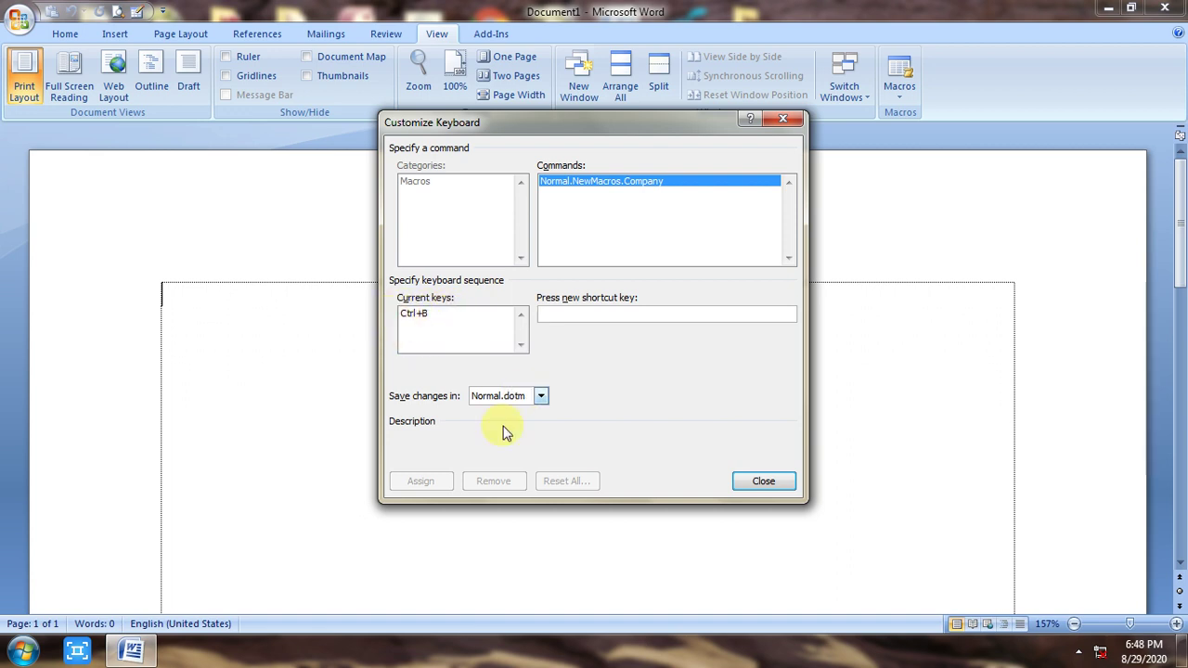
click(751, 481)
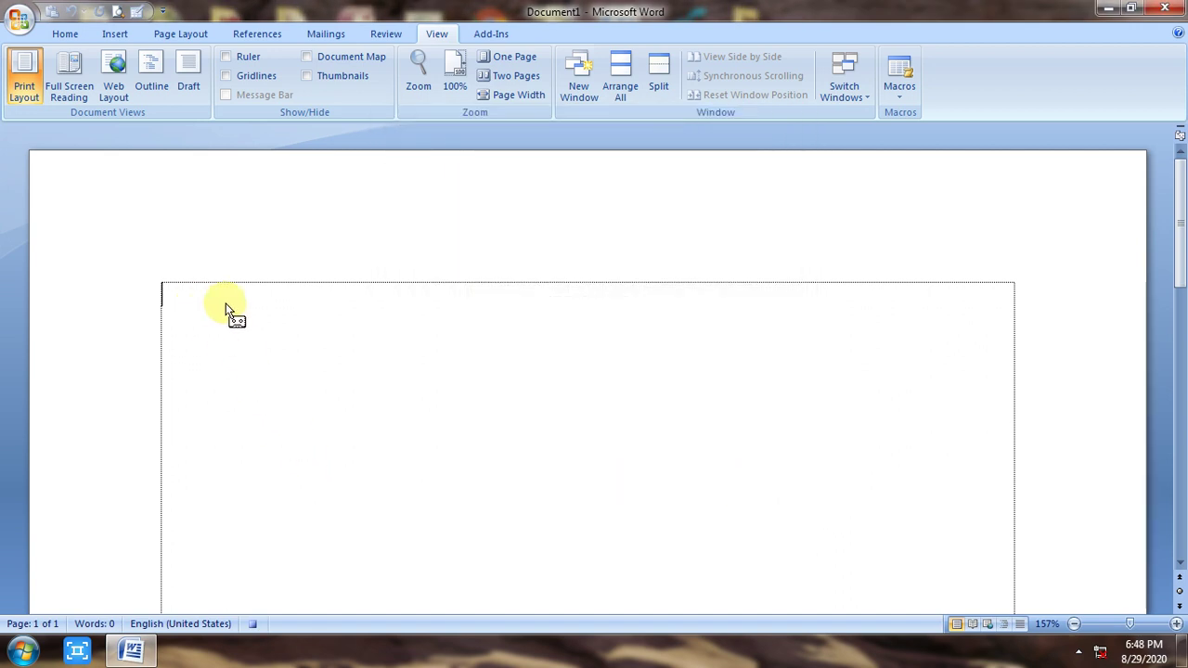
Step: Type 'Biswajit Computer' on the page while the macro is recording
text(B)
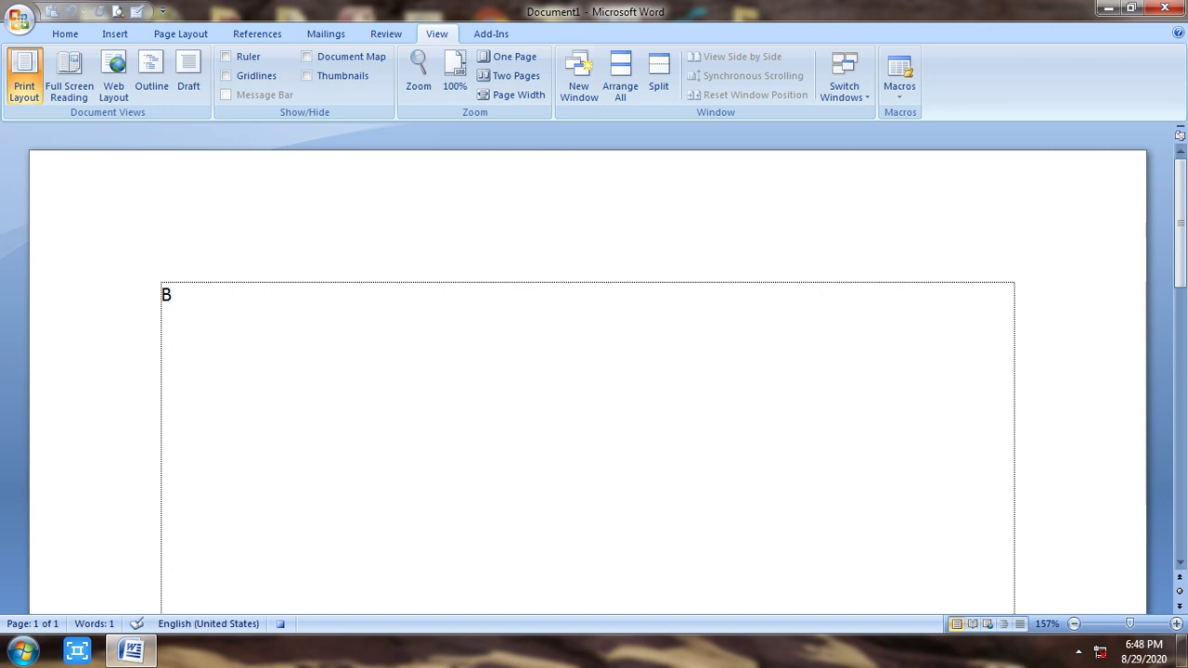
text(i)
text(swaji)
text(t)
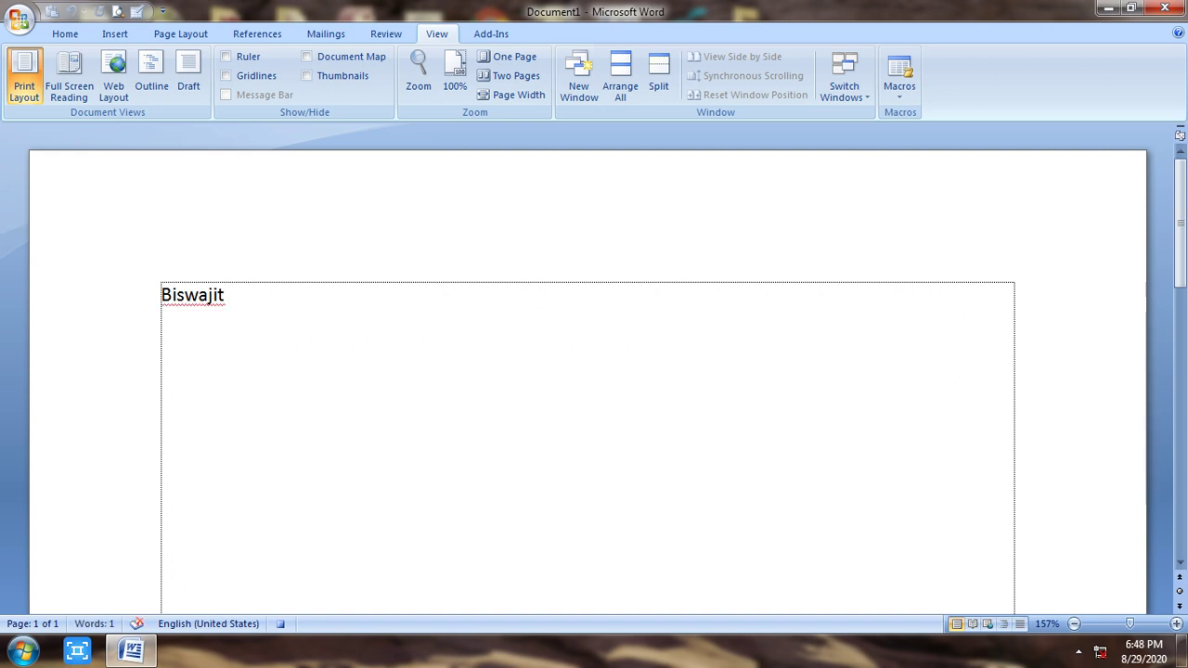
text( Co)
text(mput)
text(er)
drag(209, 297, 217, 307)
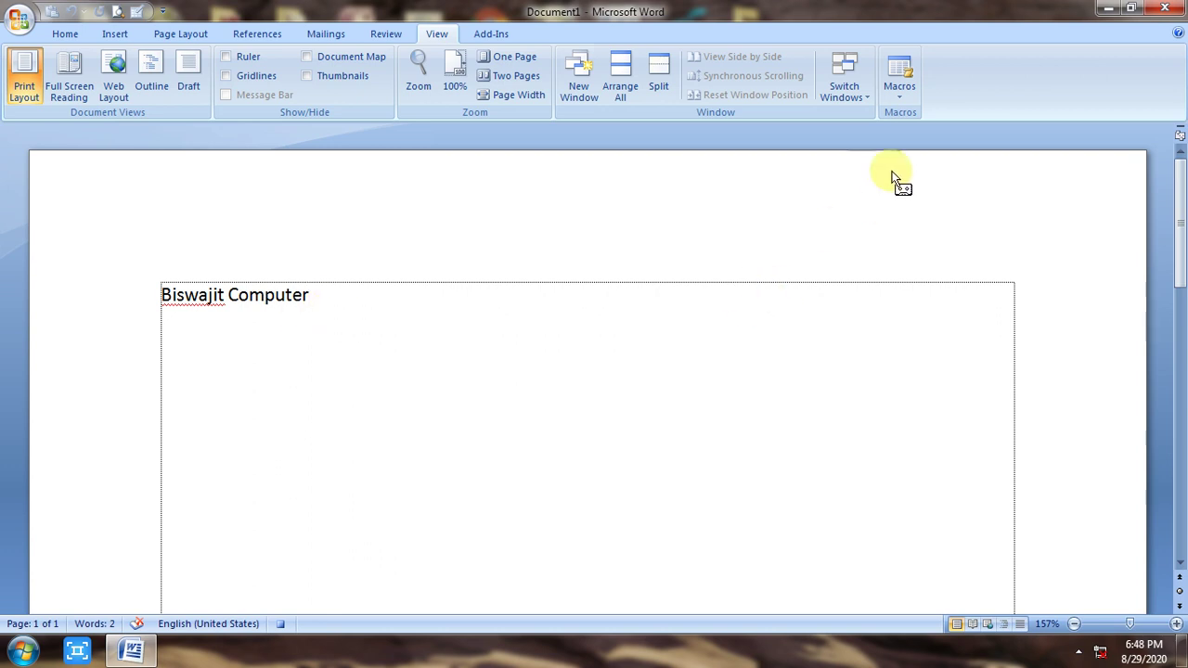
click(901, 93)
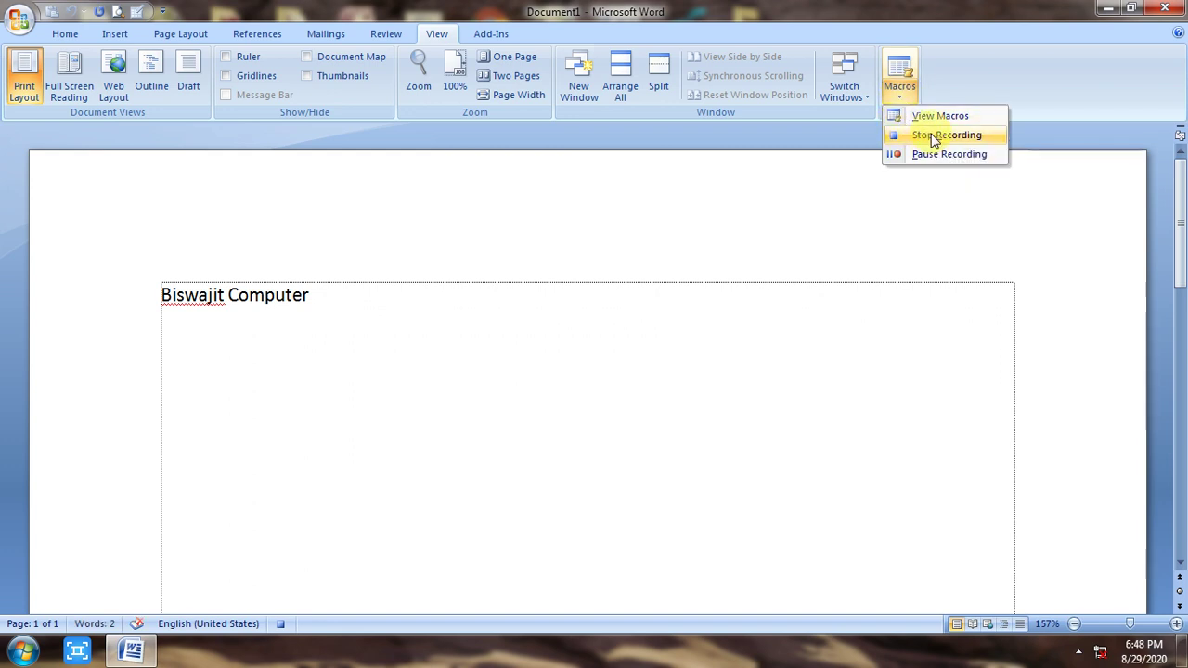
Step: Stop the macro recording and add an empty line after 'Biswajit Computer'
click(933, 139)
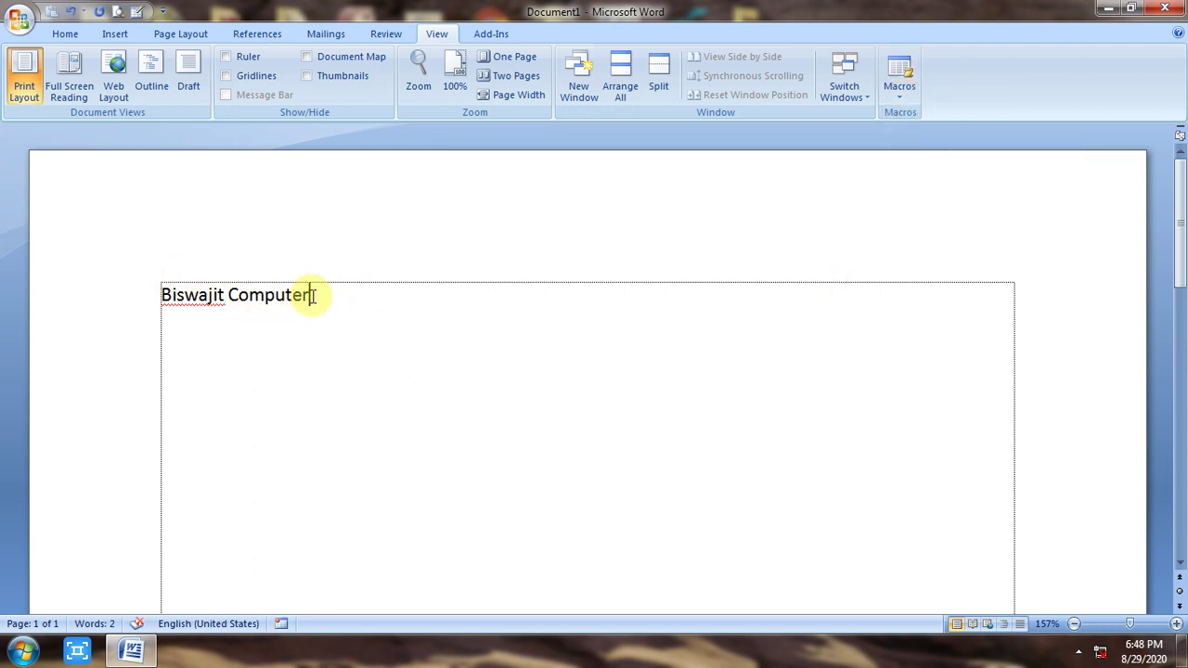
drag(310, 294, 232, 294)
click(119, 297)
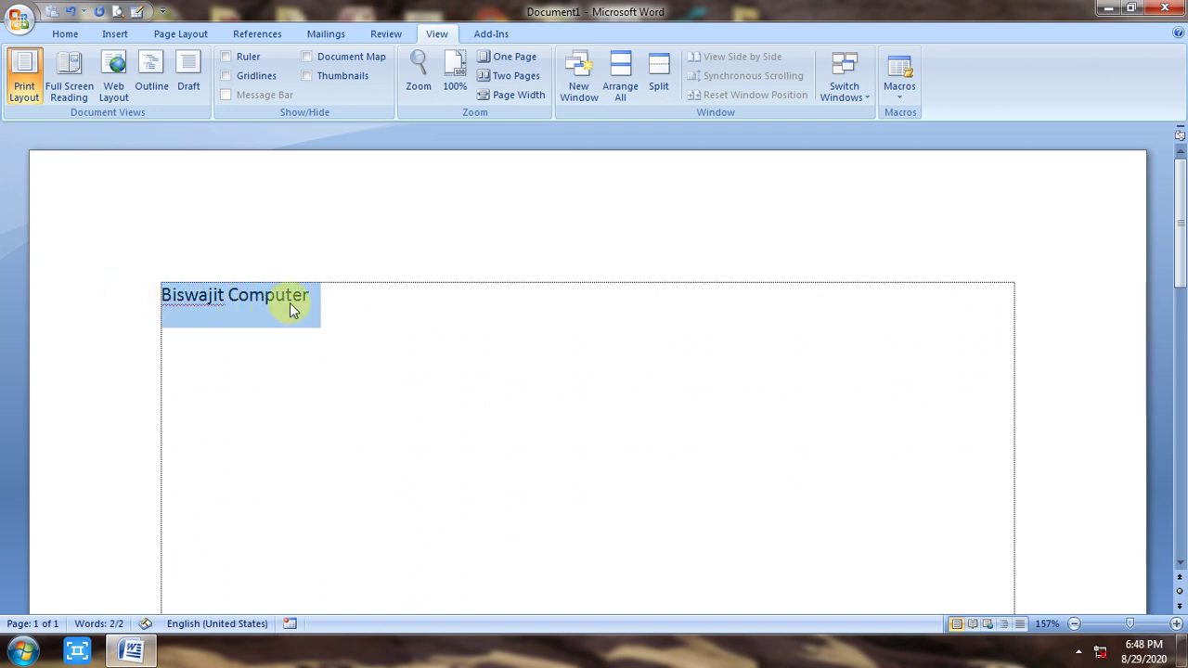
click(317, 296)
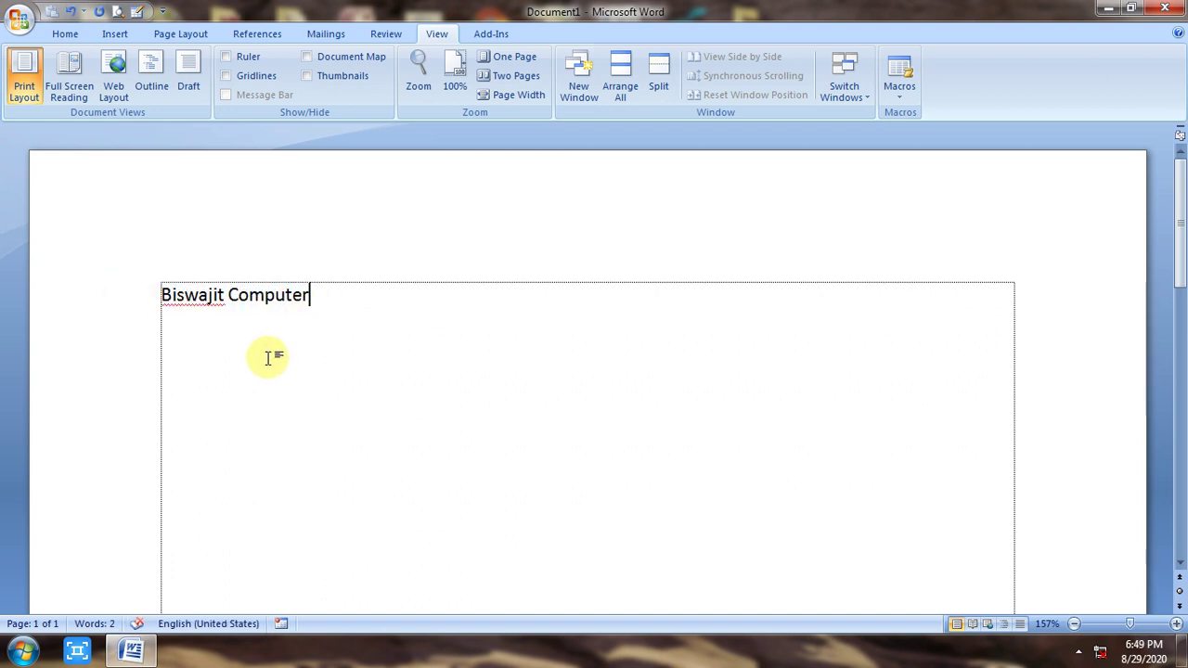
key(Return)
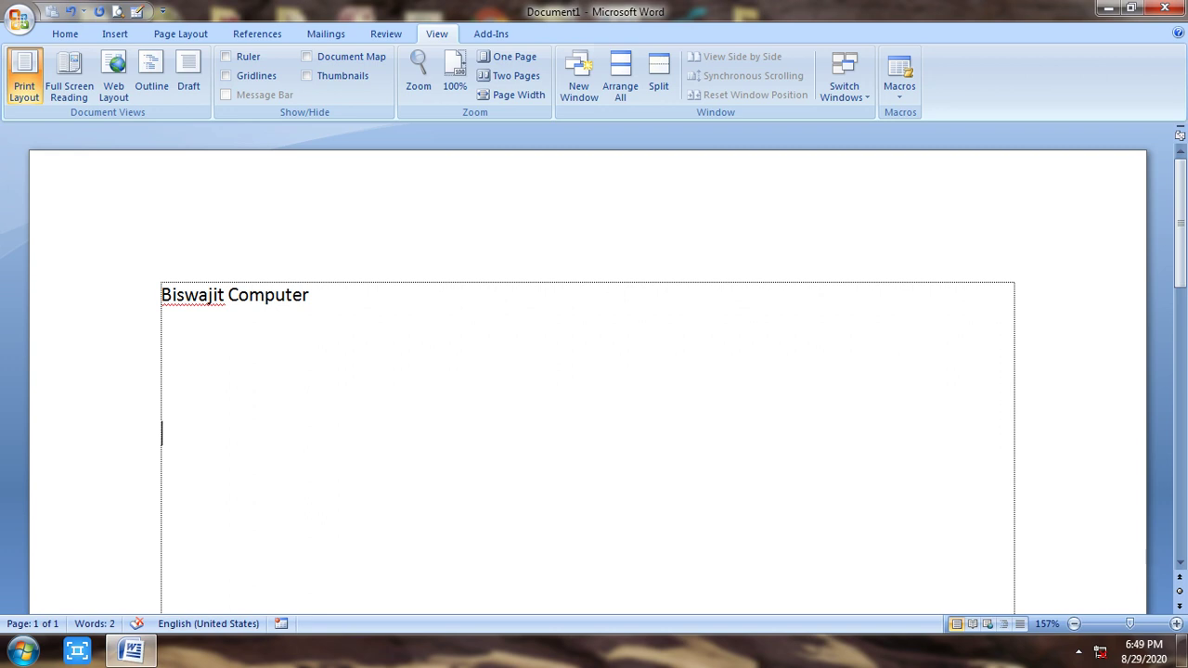
Step: Replay the Company macro below the text, insert a page break, and replay it on page 2
text(Biswajit Computer)
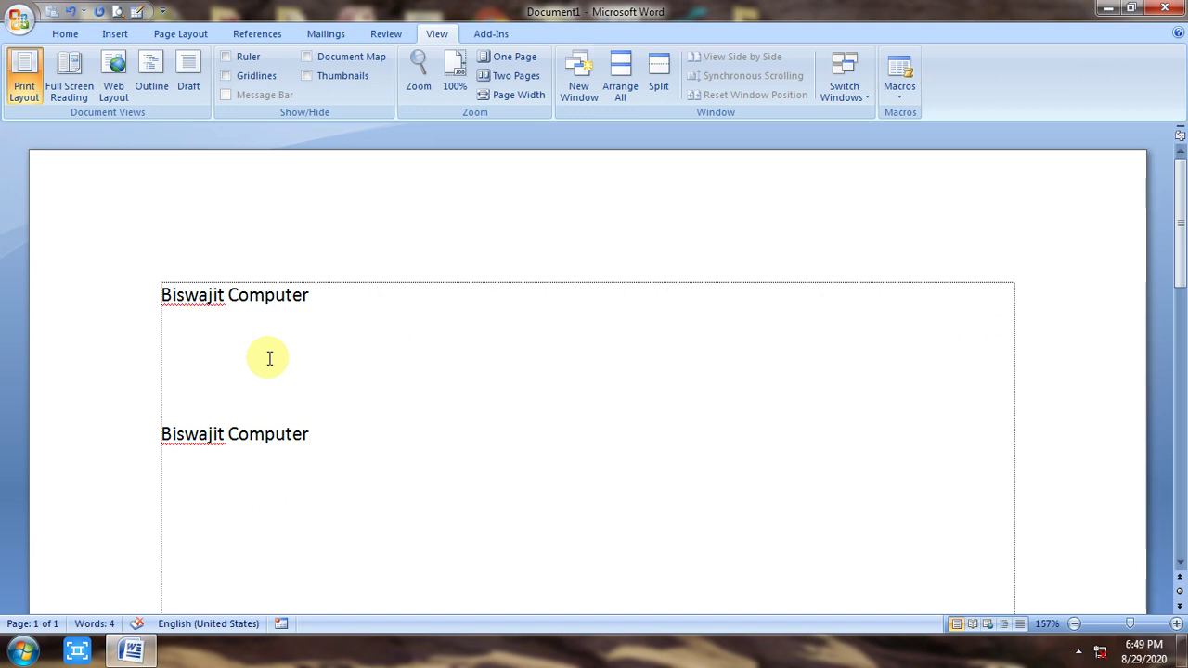
key(ctrl+Return)
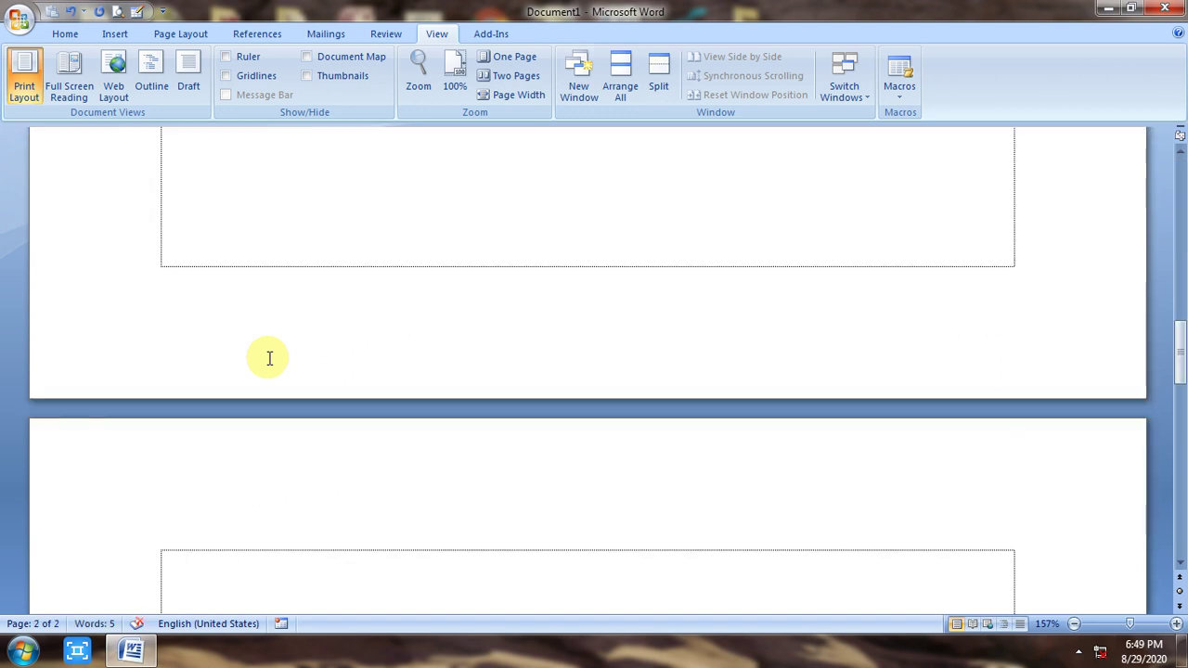
text(Biswajit Computer)
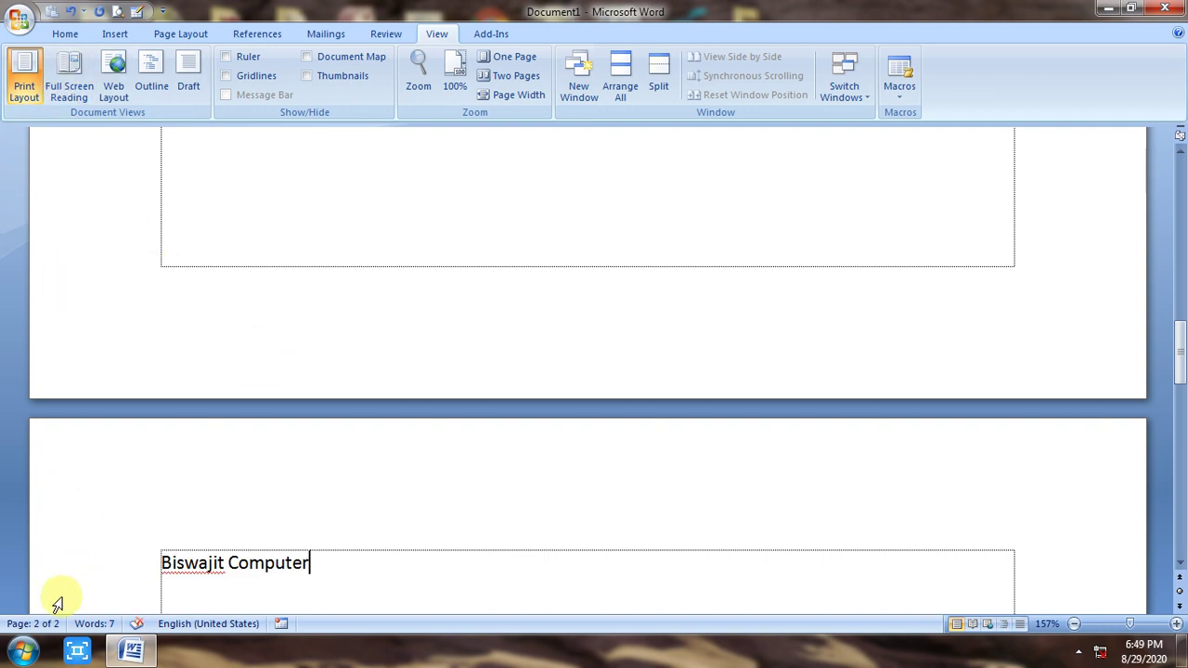
click(23, 649)
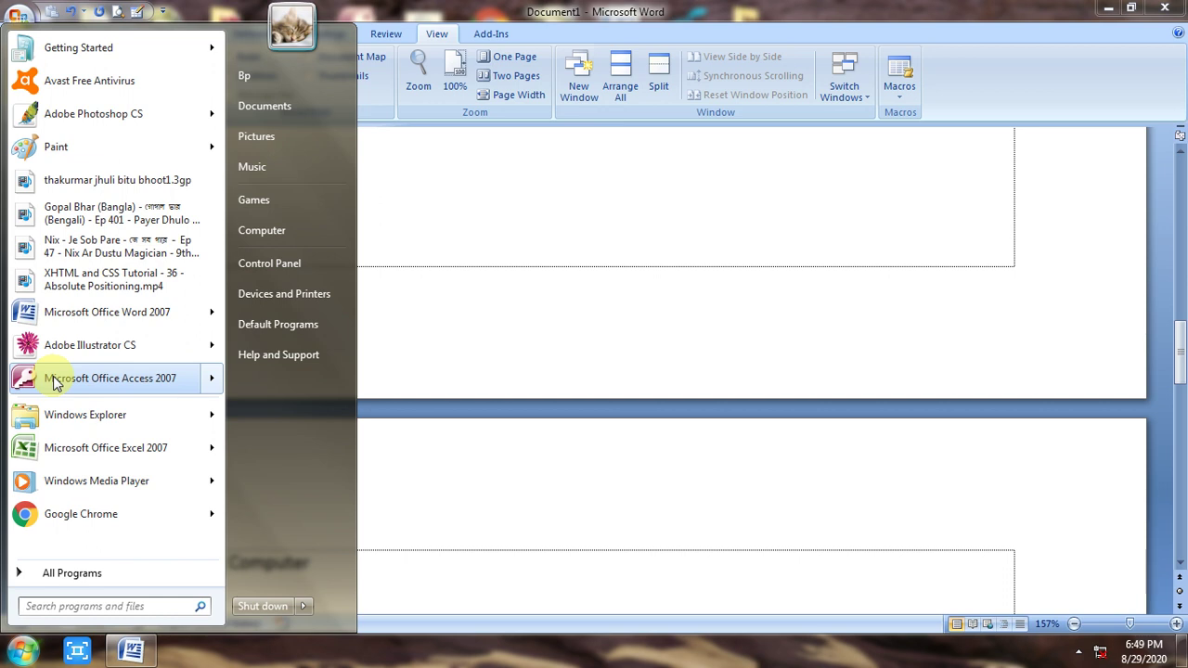
Step: Launch a new Word document, Document2, and insert 'Biswajit Computer' into it with the Company macro
click(58, 313)
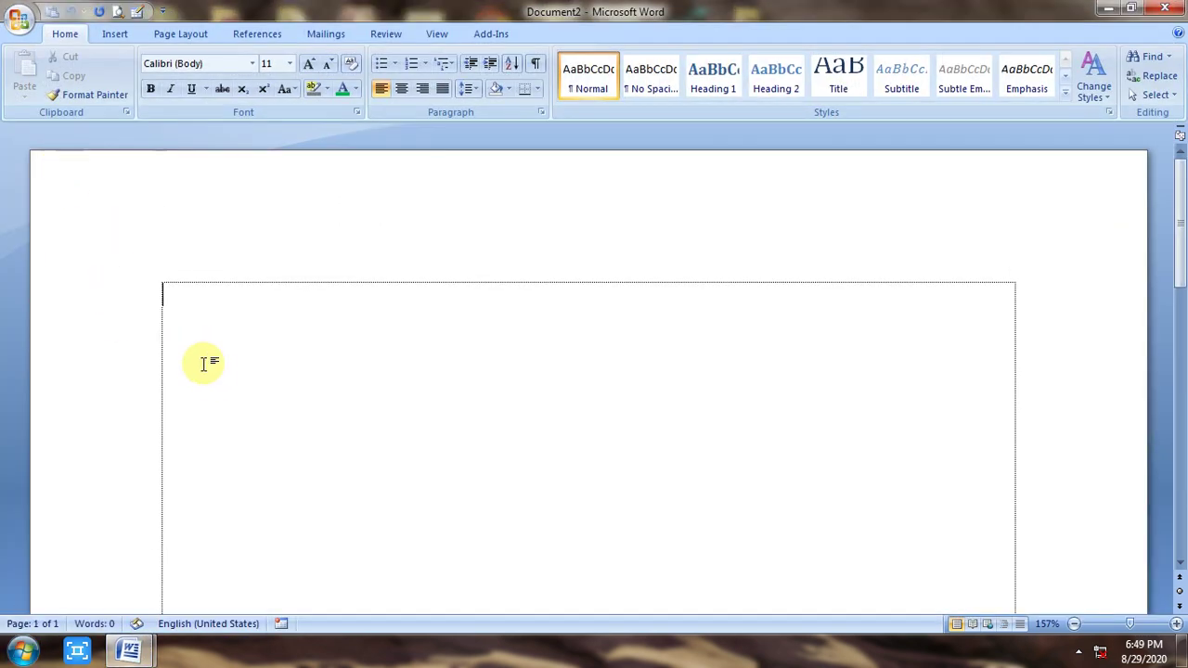
text(Biswajit Computer)
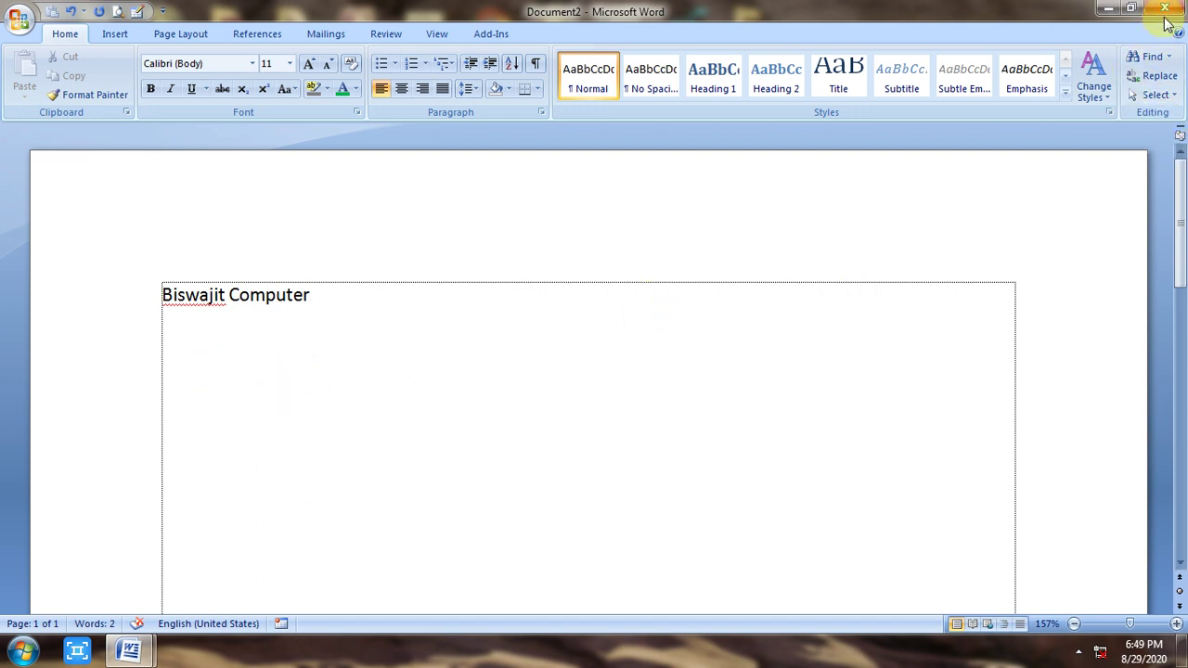
click(1077, 652)
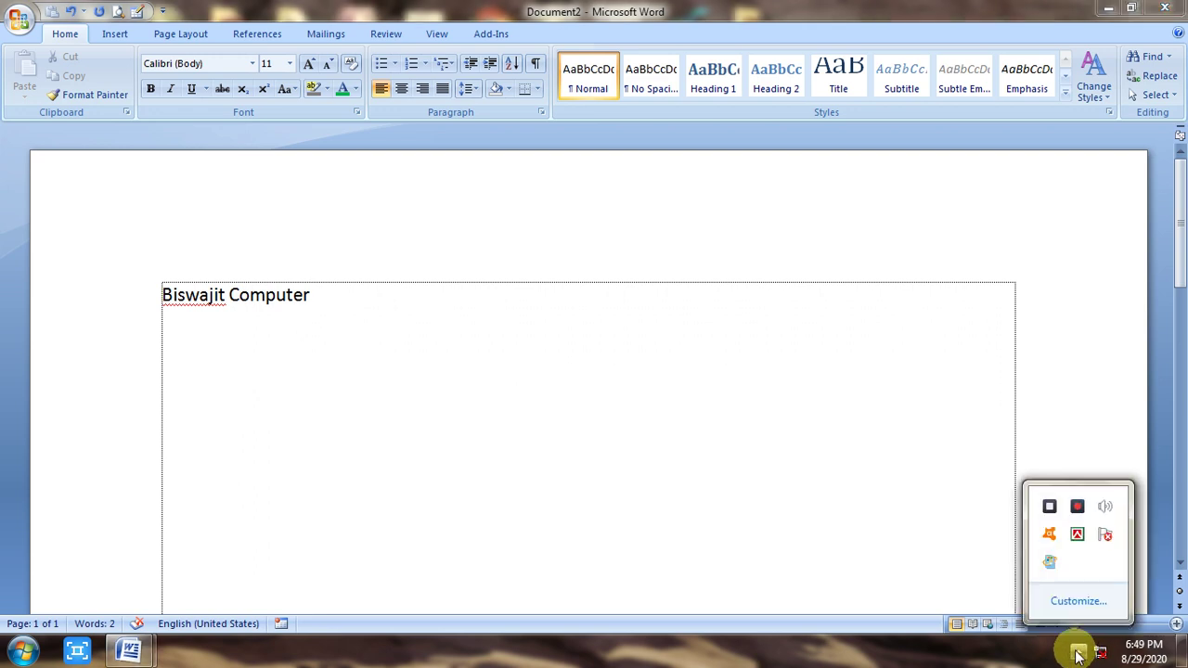